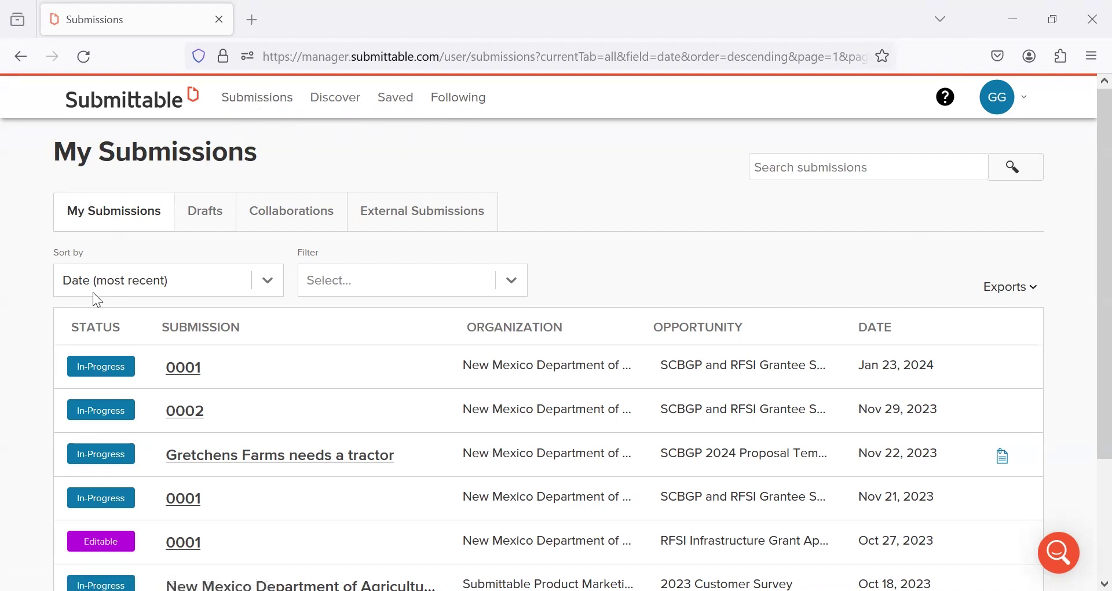
Browse the listed opportunities on the Discover page
click(335, 110)
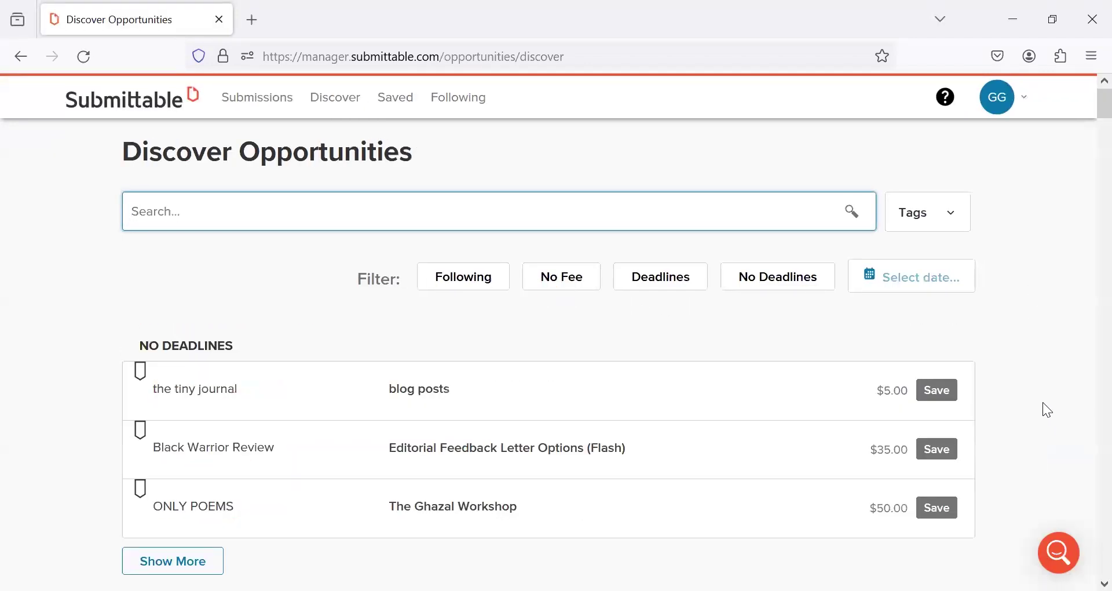
scroll(1042, 400, down, 10)
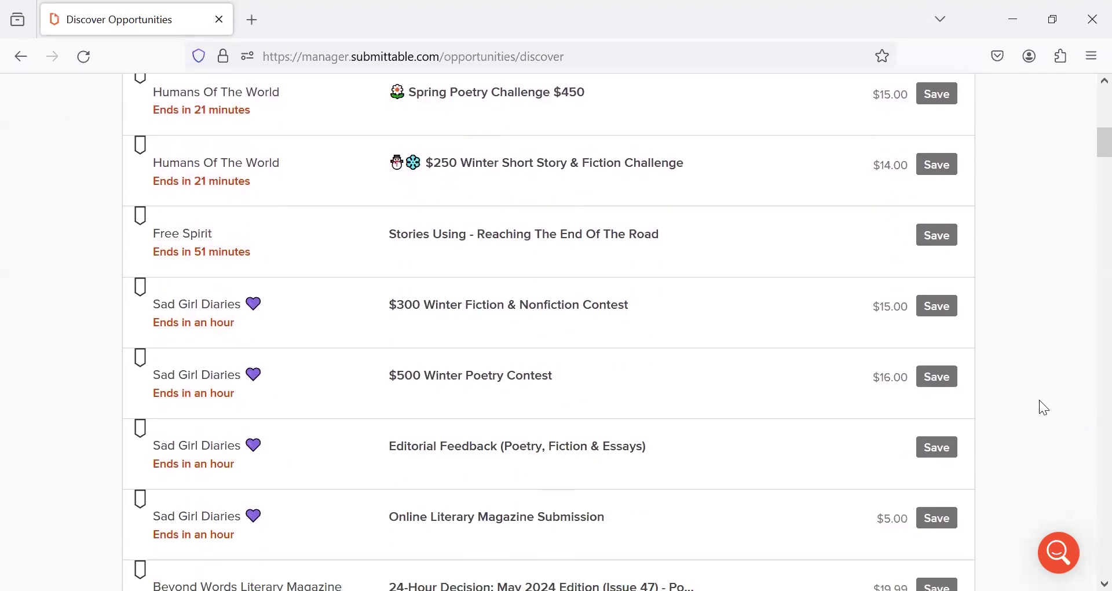
scroll(1040, 401, up, 10)
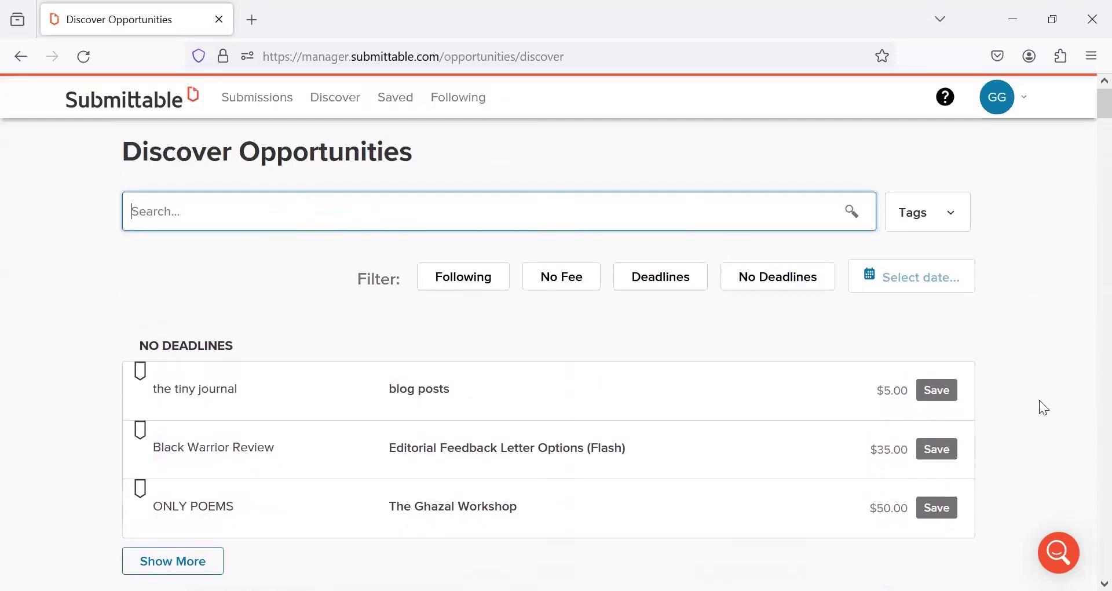
View the saved opportunities and the followed organizations
click(396, 99)
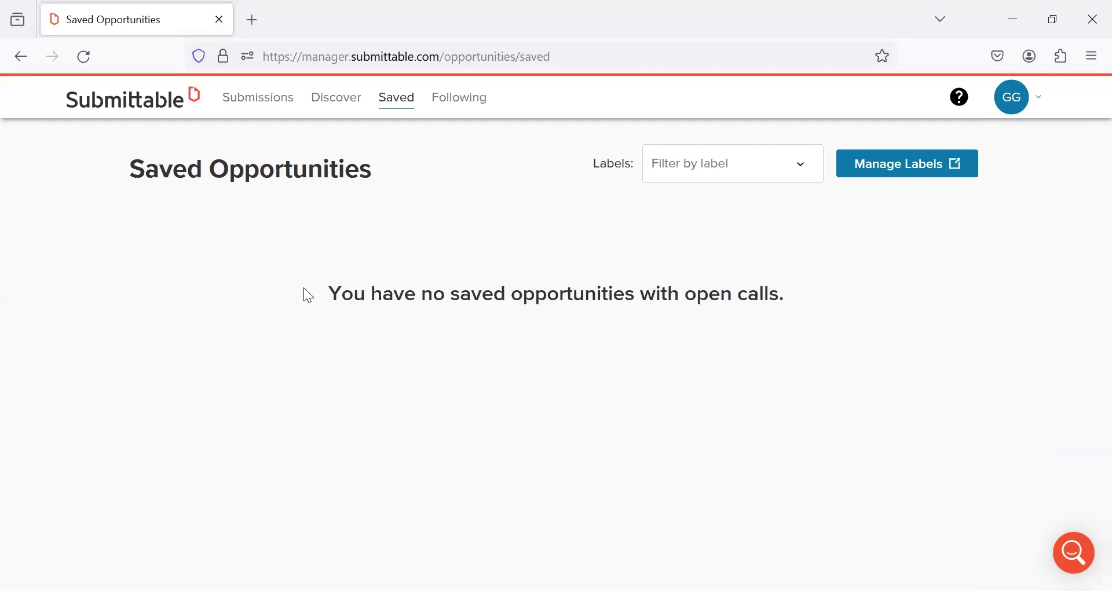
click(460, 103)
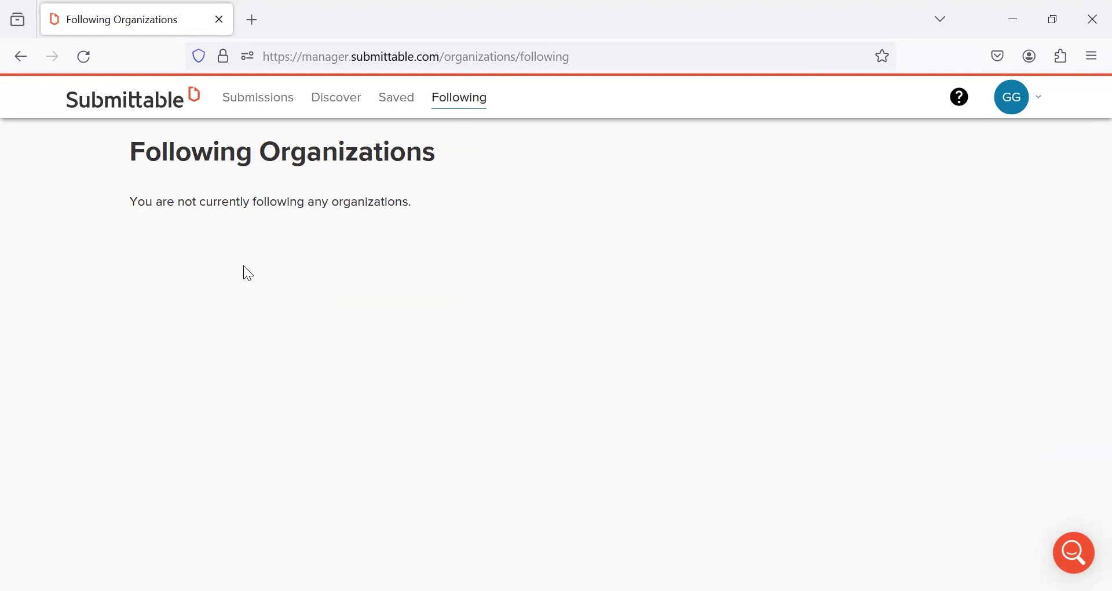
Return to the submissions overview and review the listed submissions with their statuses, opportunities and dates
click(260, 101)
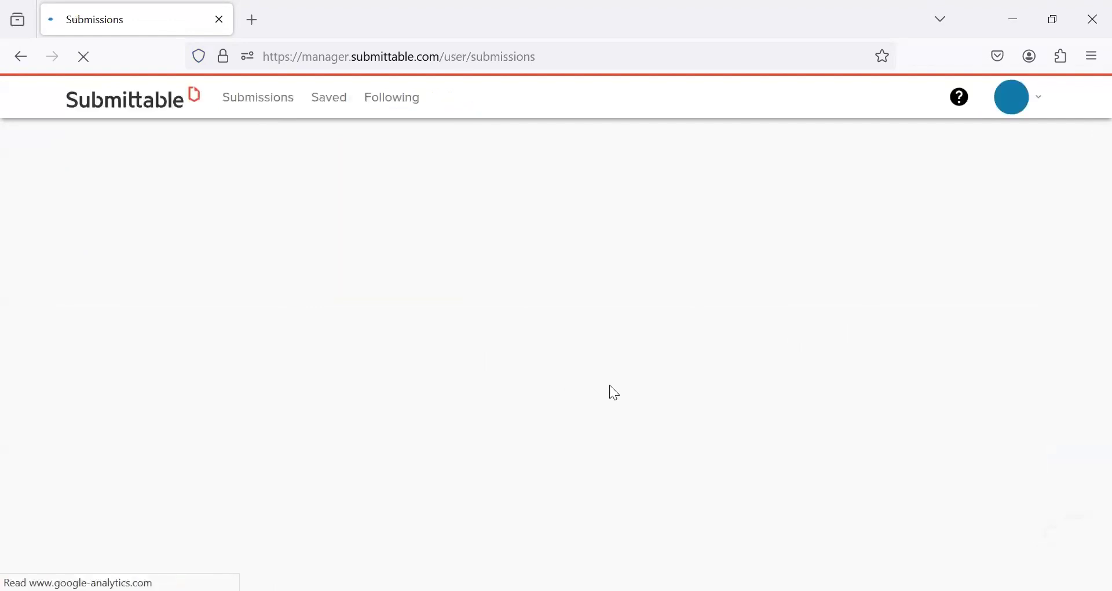
scroll(906, 251, down, 2)
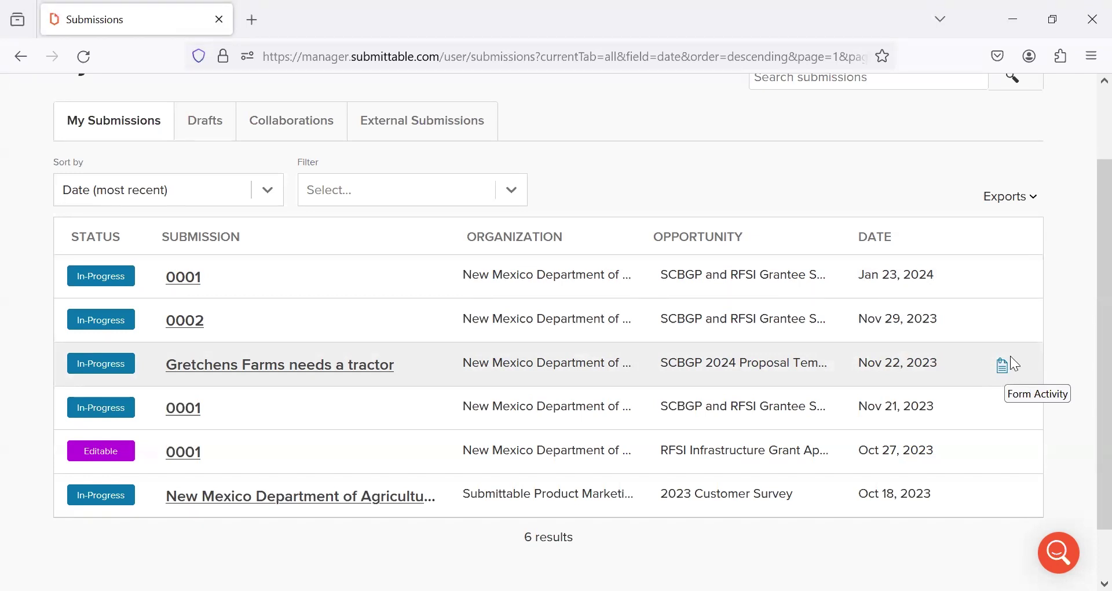
scroll(741, 190, up, 3)
Review the draft, collaboration and external submission lists
click(207, 213)
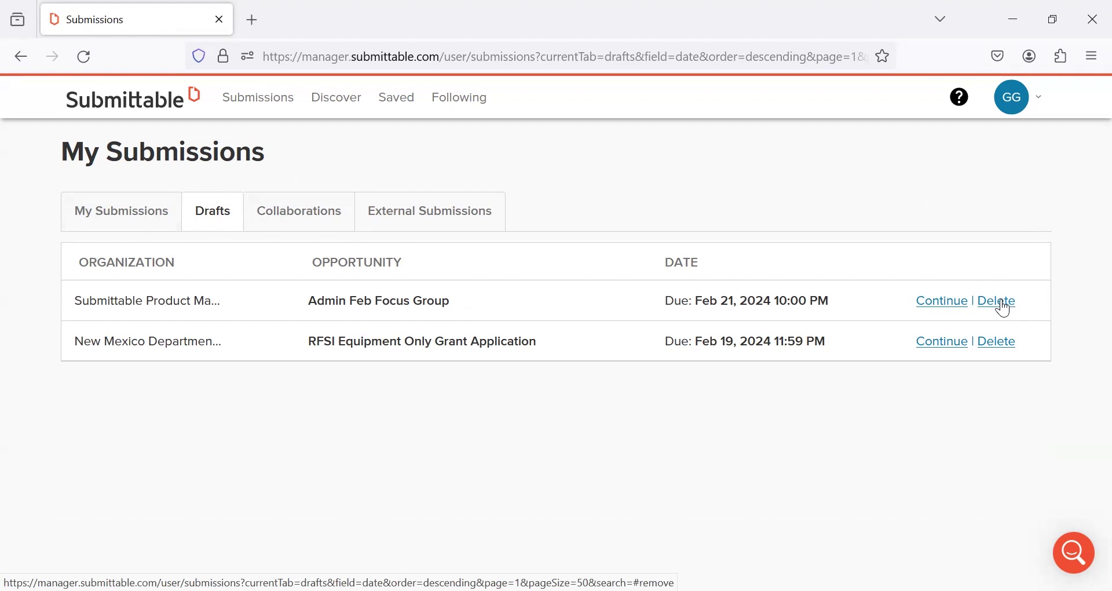
click(302, 218)
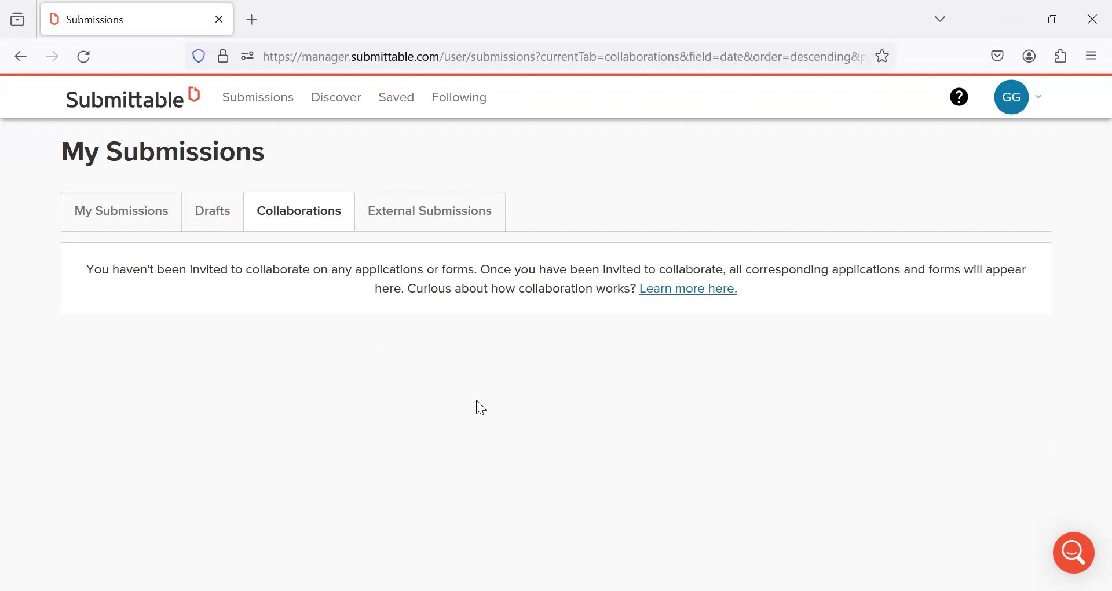
click(452, 229)
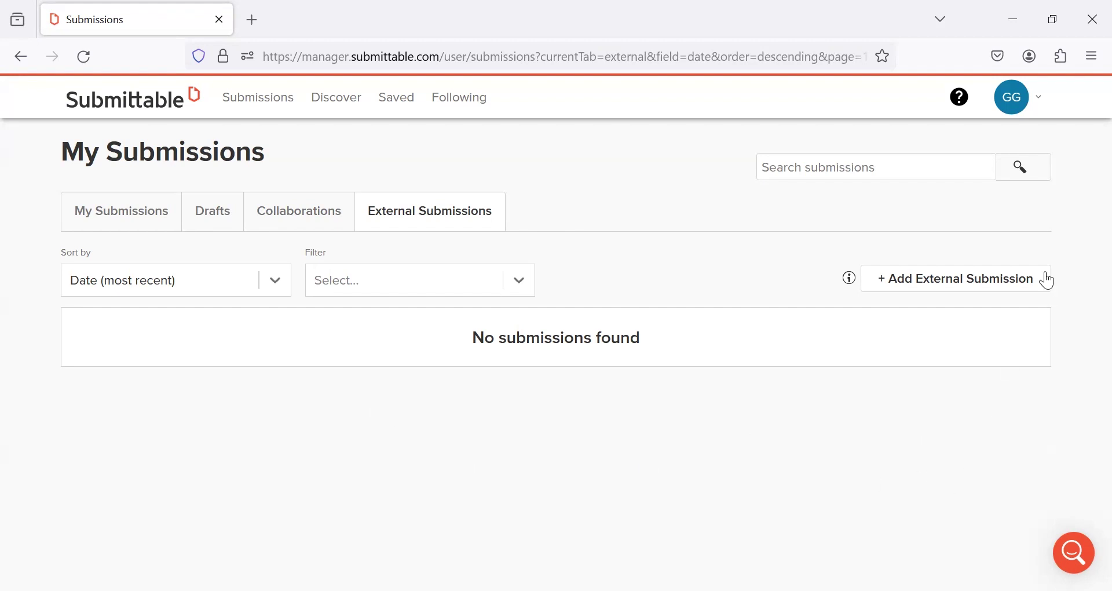
Examine the fields of the form for adding an external submission, and close it without creating one
click(930, 286)
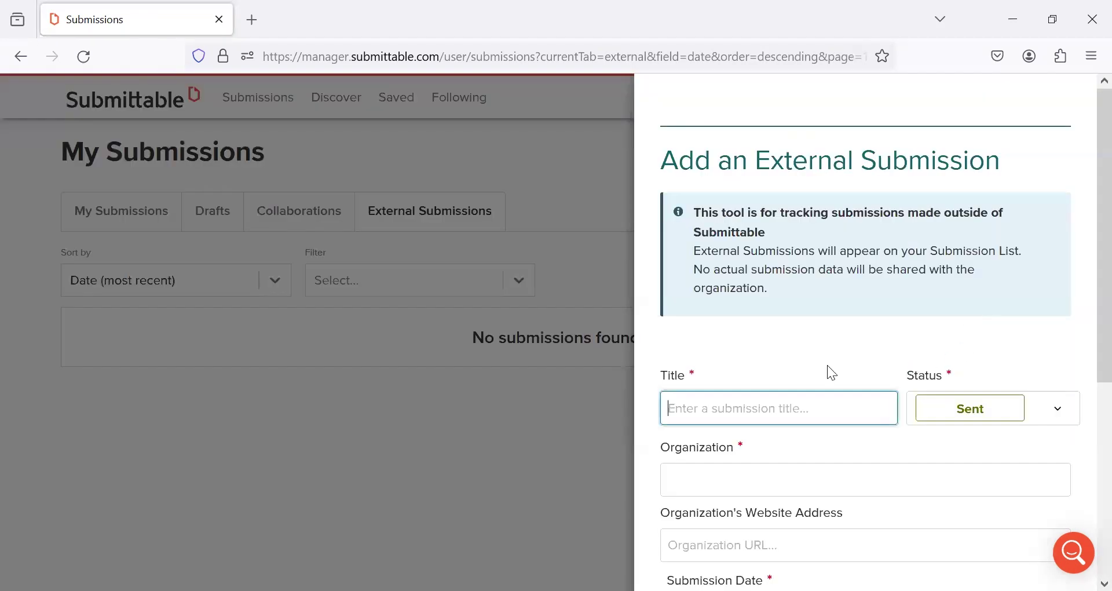
scroll(951, 353, down, 3)
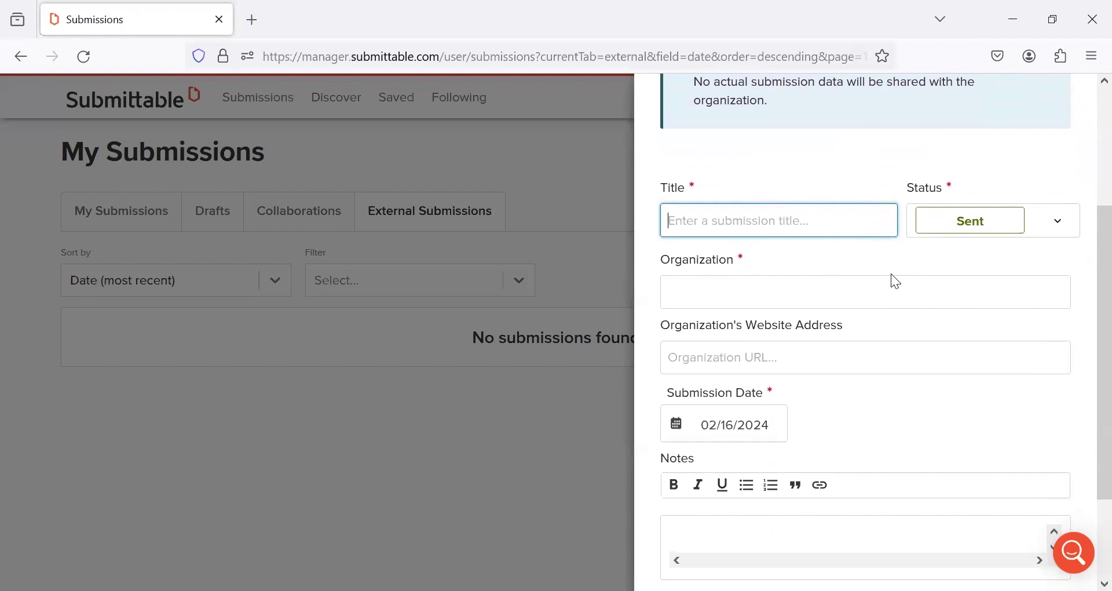
scroll(956, 382, down, 2)
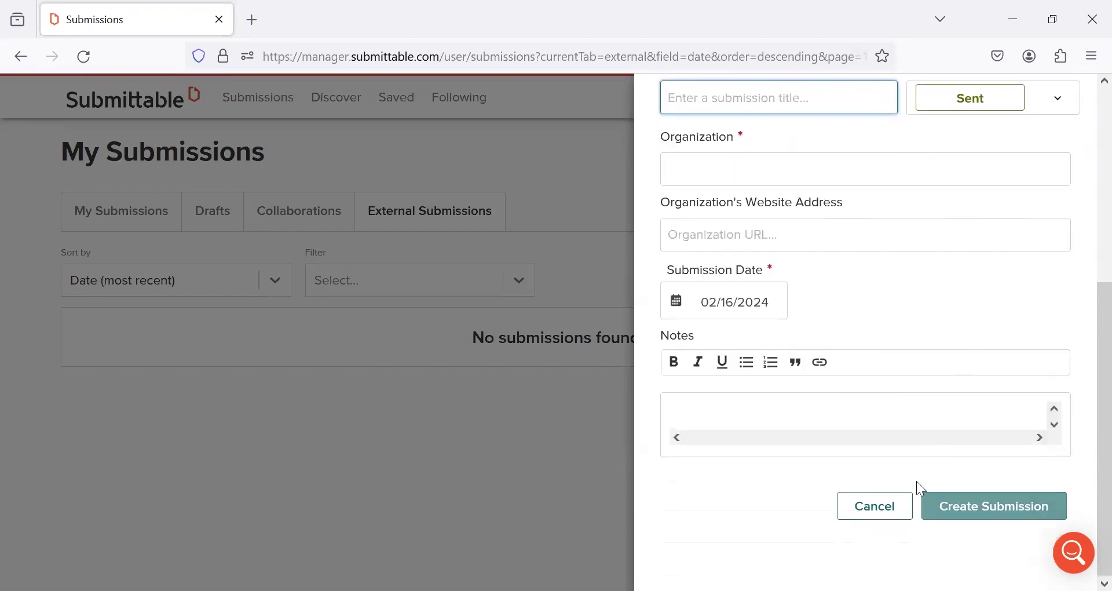
click(873, 511)
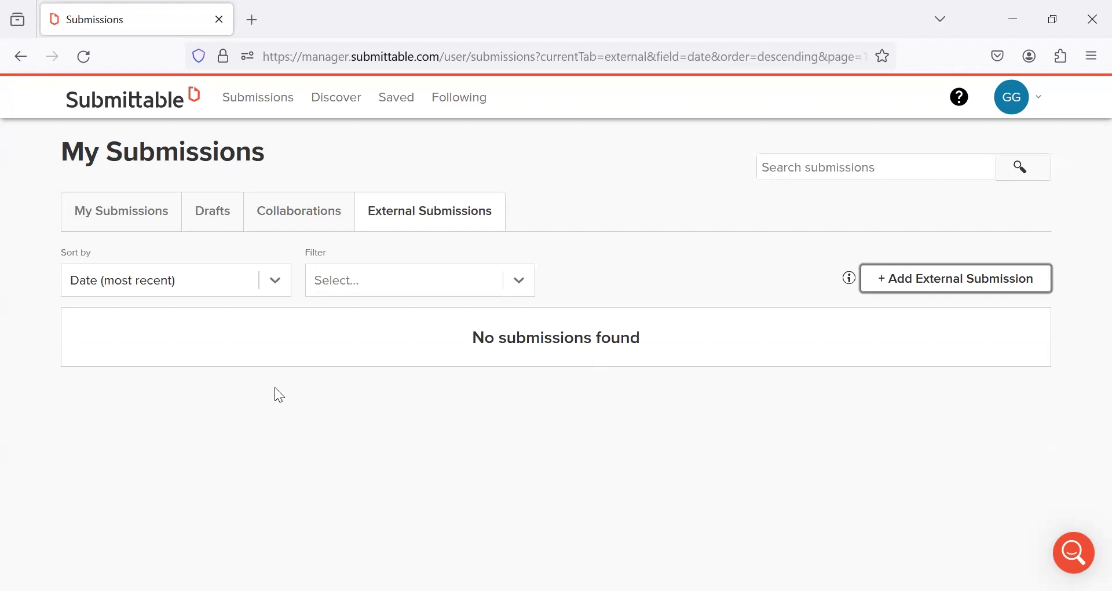
Return to the main submissions list and open the tractor submission dated Nov 22, 2023
click(107, 224)
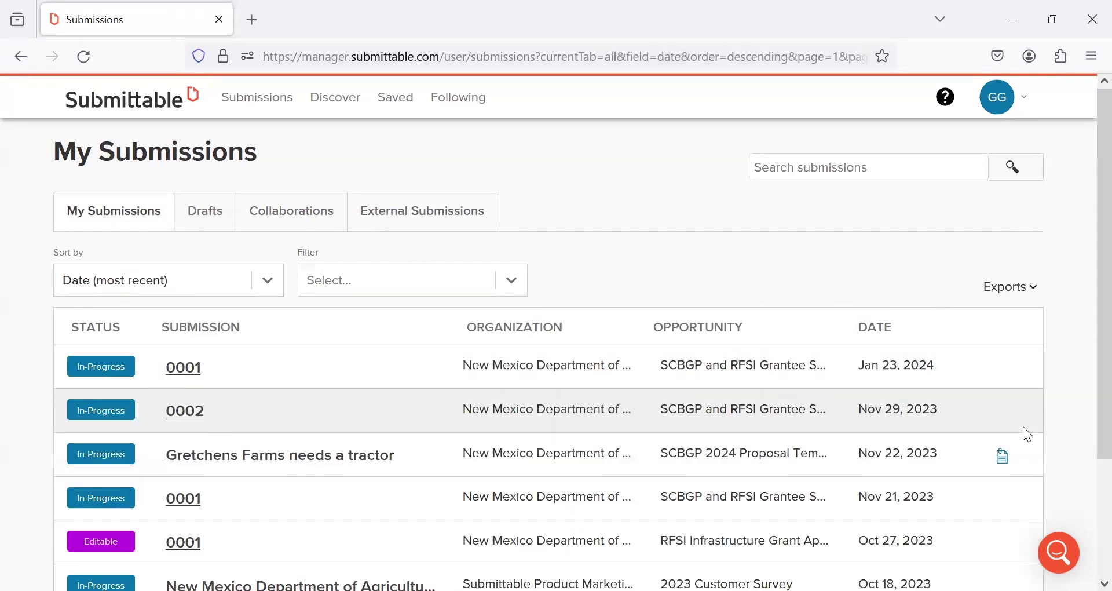
scroll(1084, 410, down, 3)
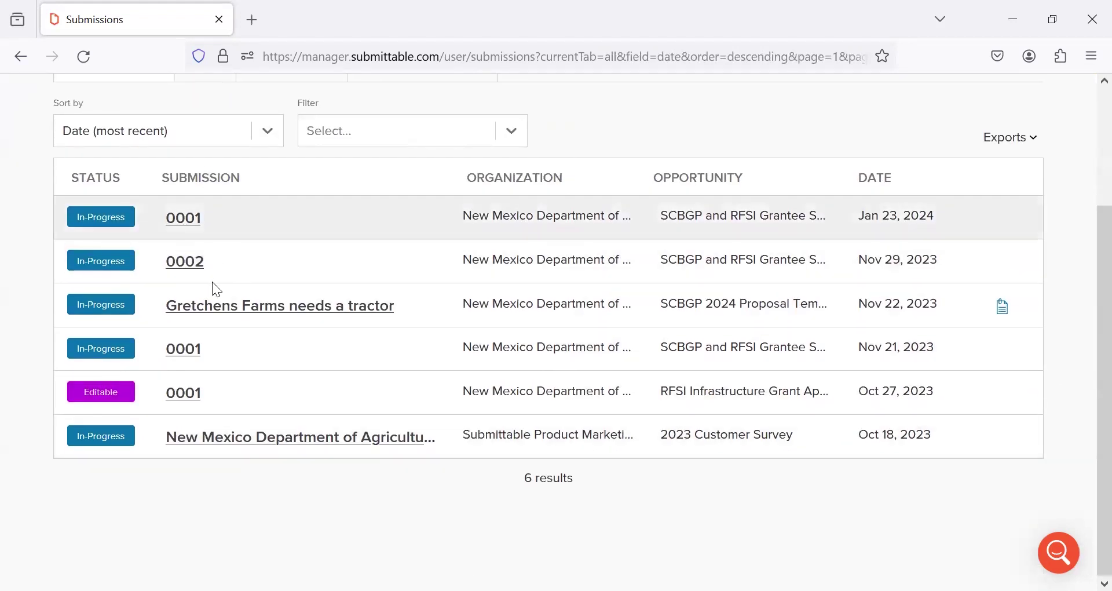
click(238, 320)
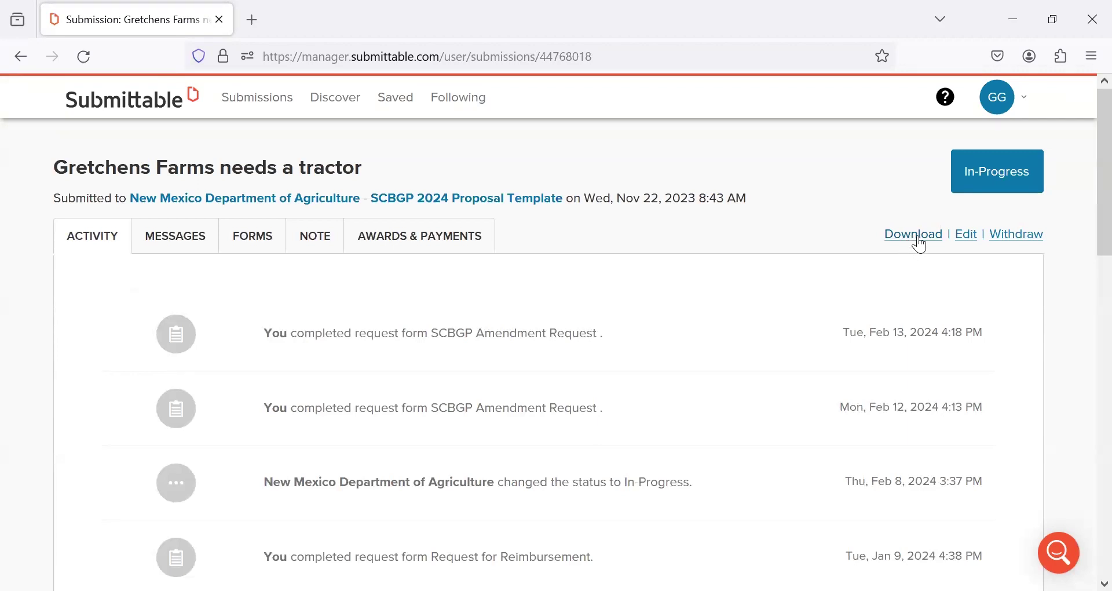
View the edit request and withdrawal dialogs for the tractor submission, cancelling each without sending anything
click(969, 236)
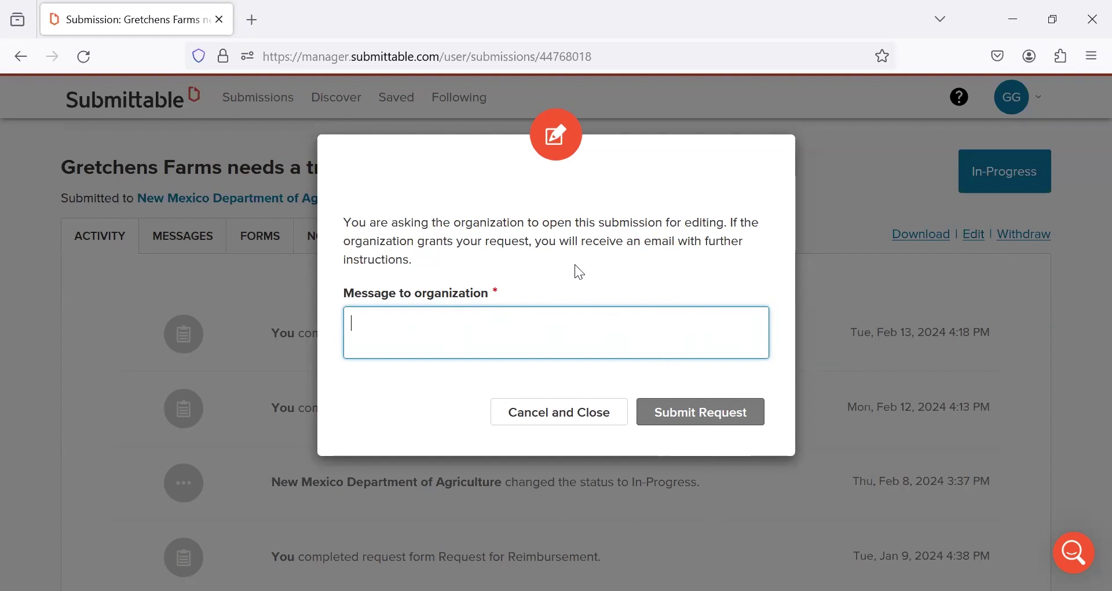
click(544, 418)
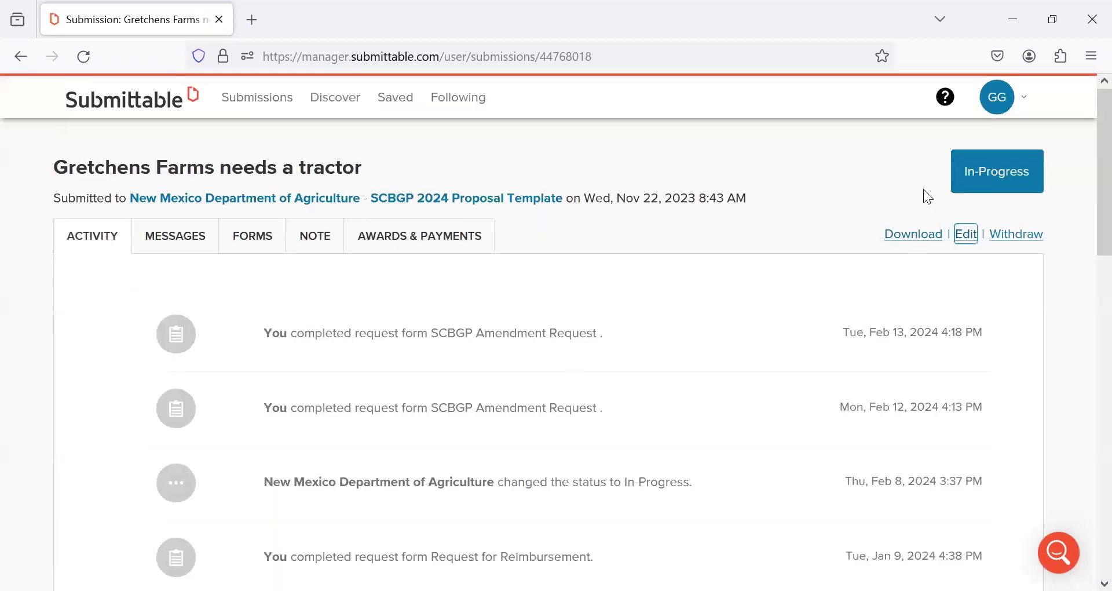
click(1023, 237)
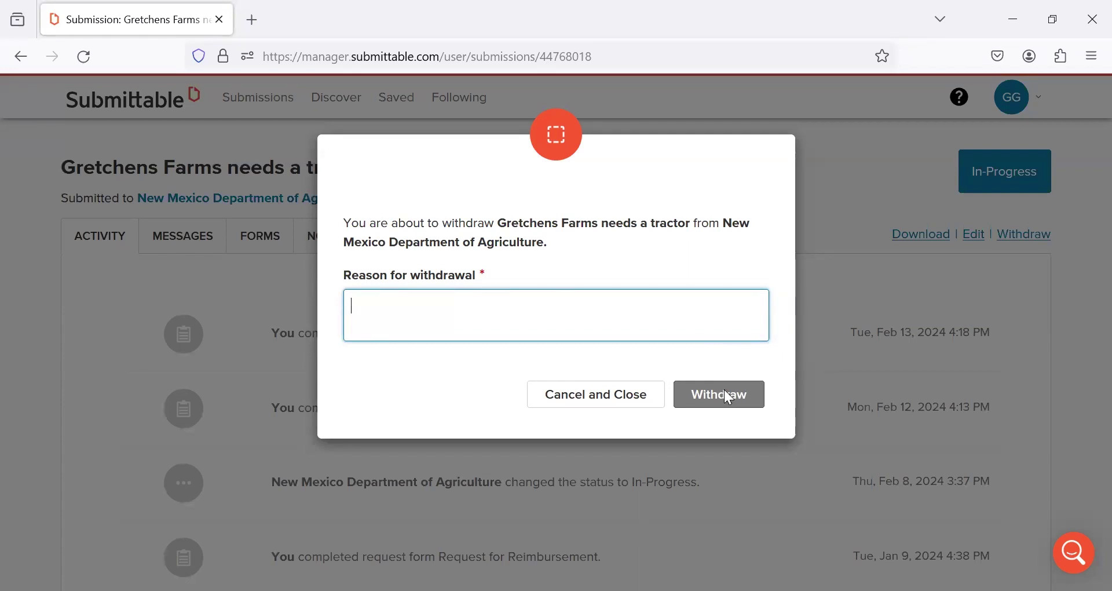
click(600, 394)
click(621, 383)
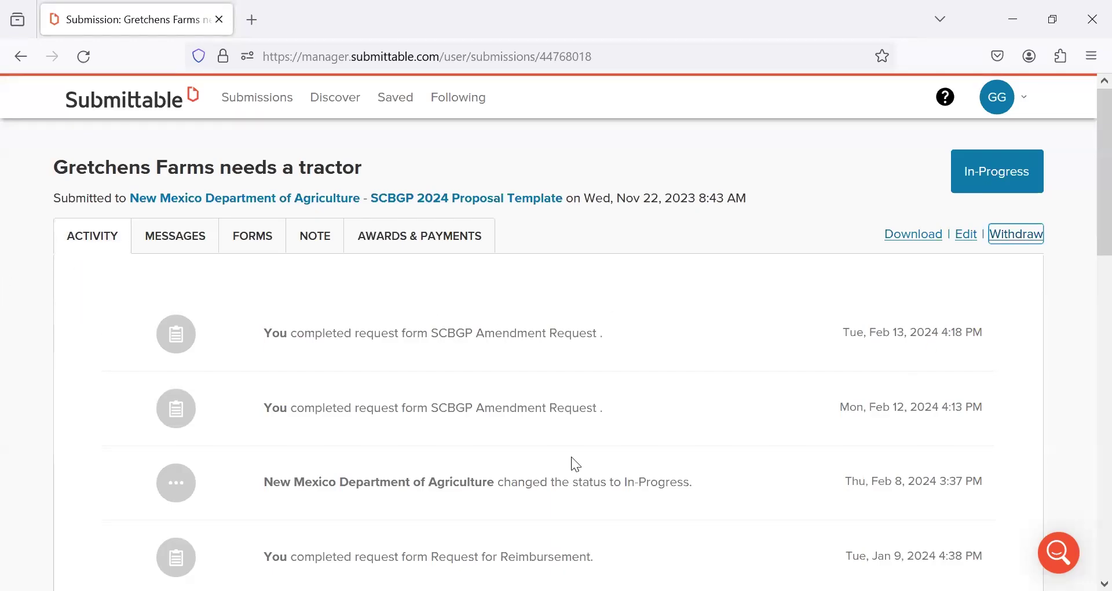
Examine the submission's full activity history, from the newest entry back to the original submission
scroll(572, 457, down, 6)
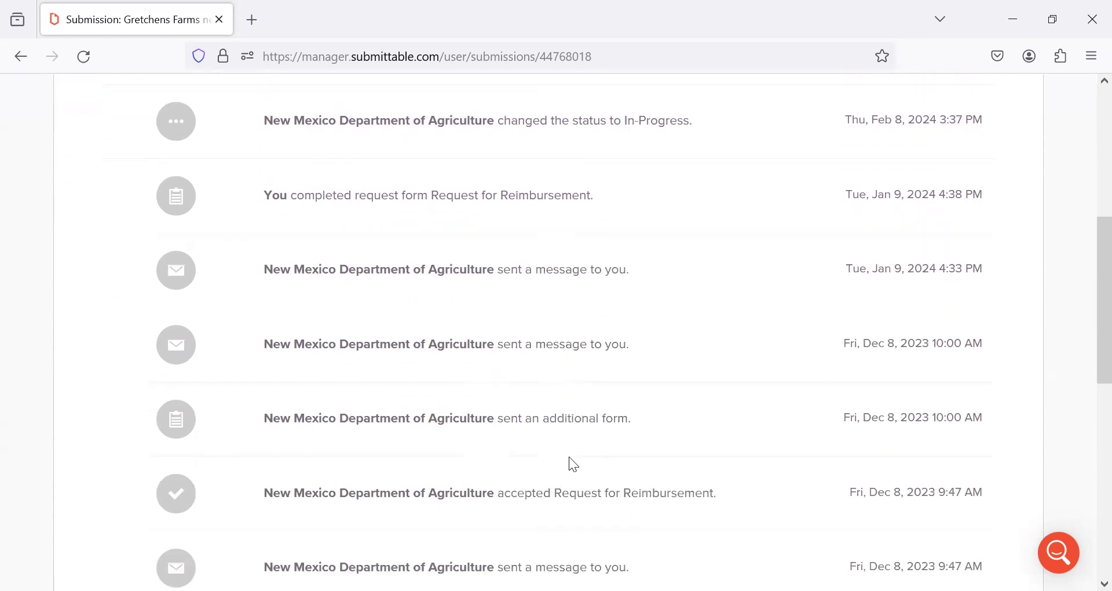
scroll(570, 458, down, 3)
scroll(571, 456, down, 5)
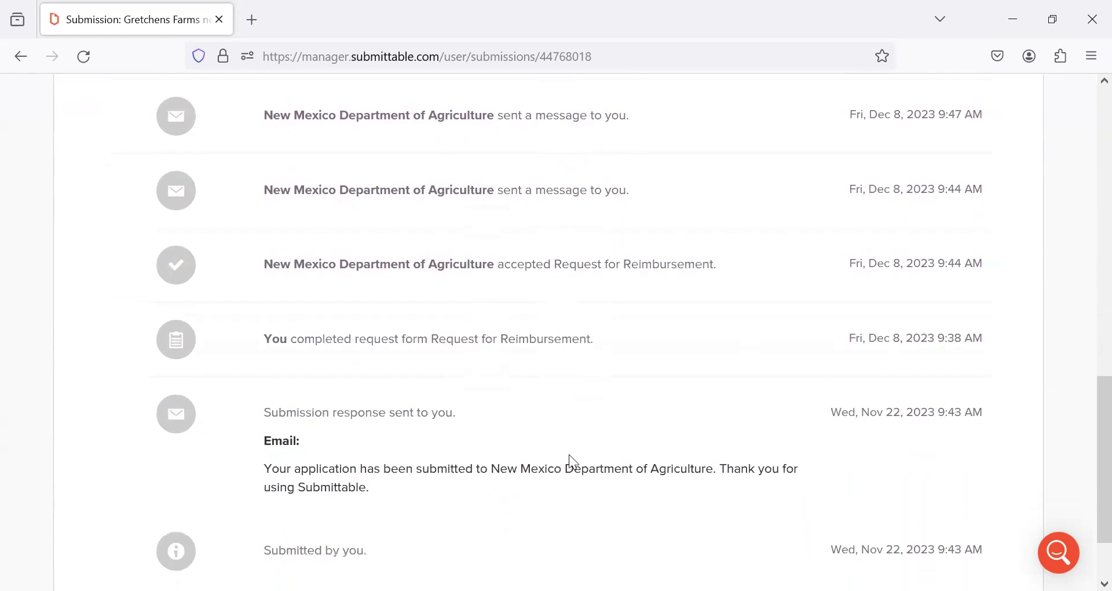
scroll(431, 356, down, 2)
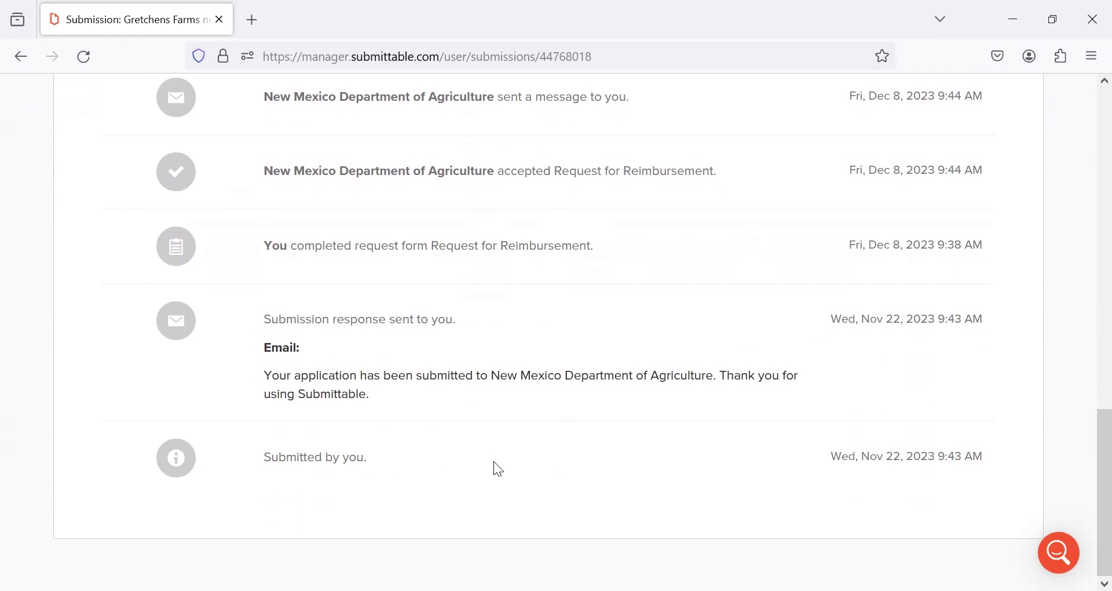
scroll(530, 470, up, 3)
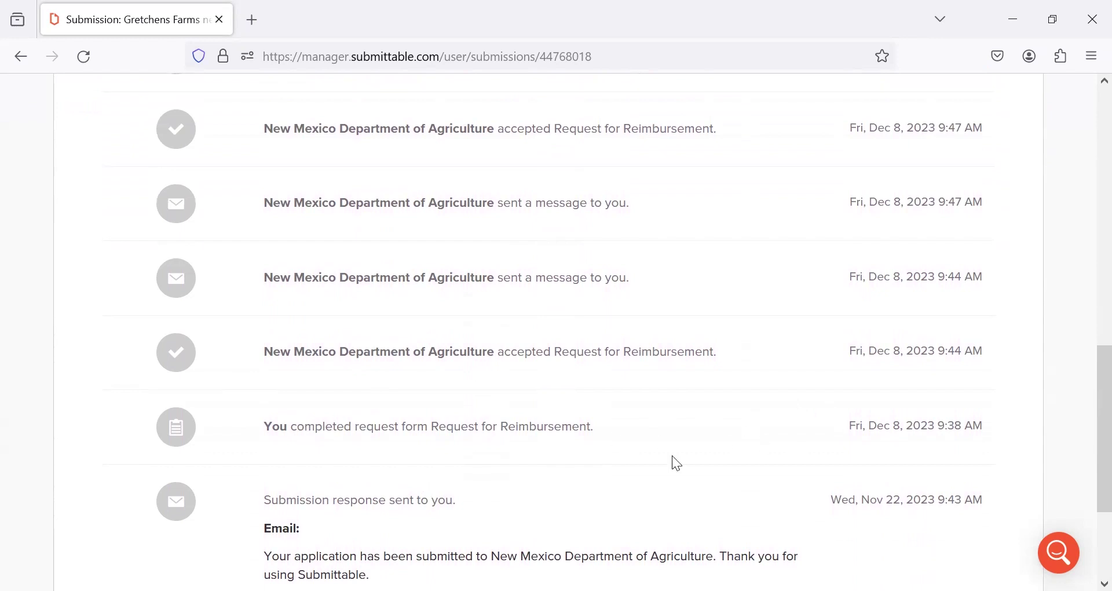
scroll(566, 467, up, 3)
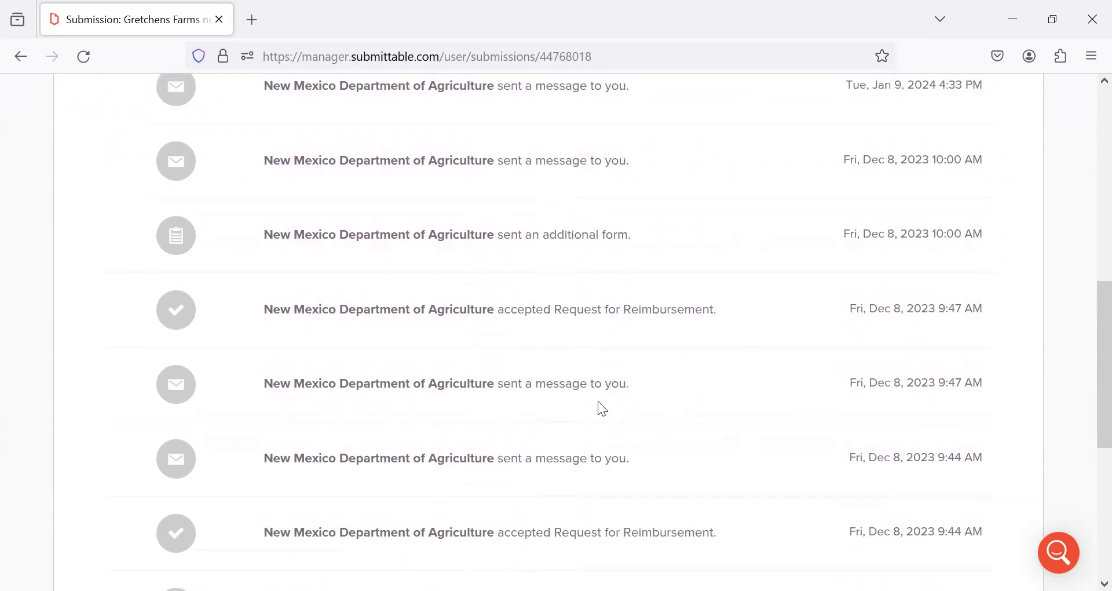
scroll(478, 436, up, 2)
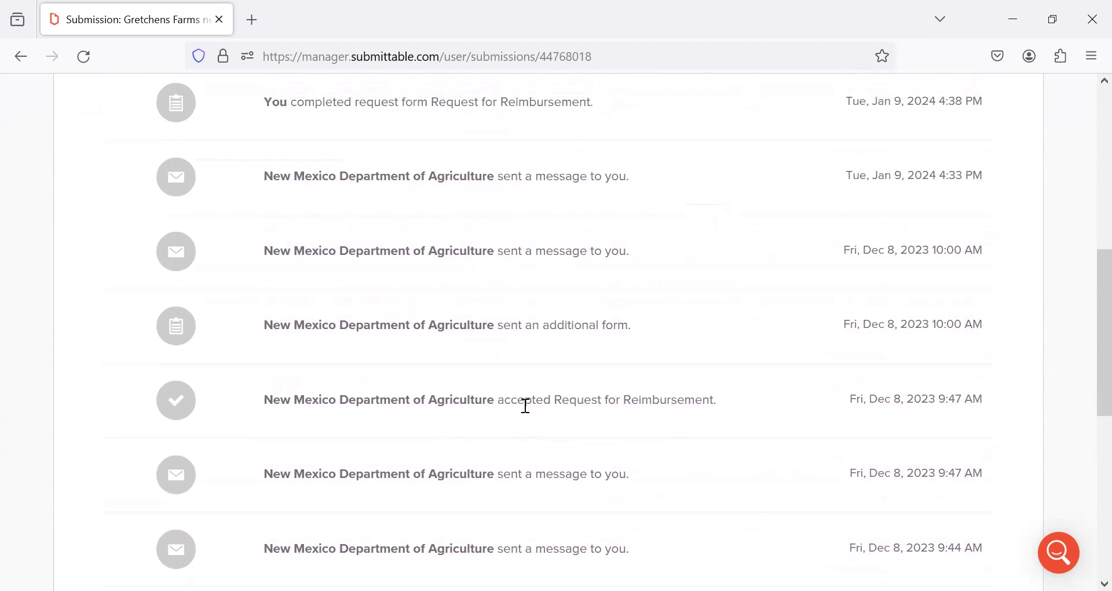
scroll(525, 409, up, 5)
scroll(634, 402, up, 3)
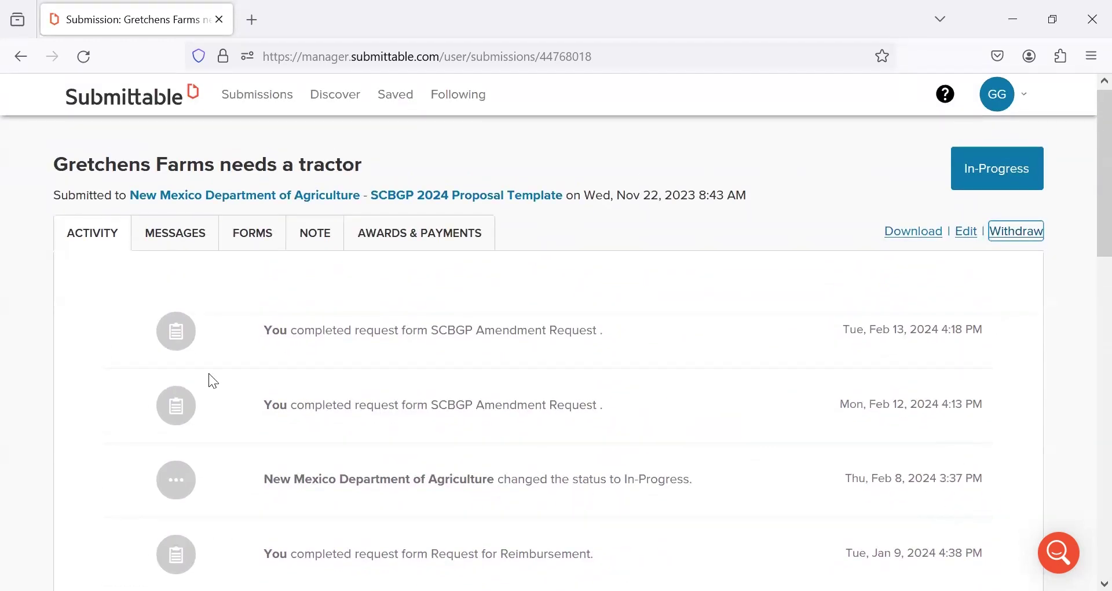
Read through the submission's messages down to the Q1 reimbursement request
click(174, 235)
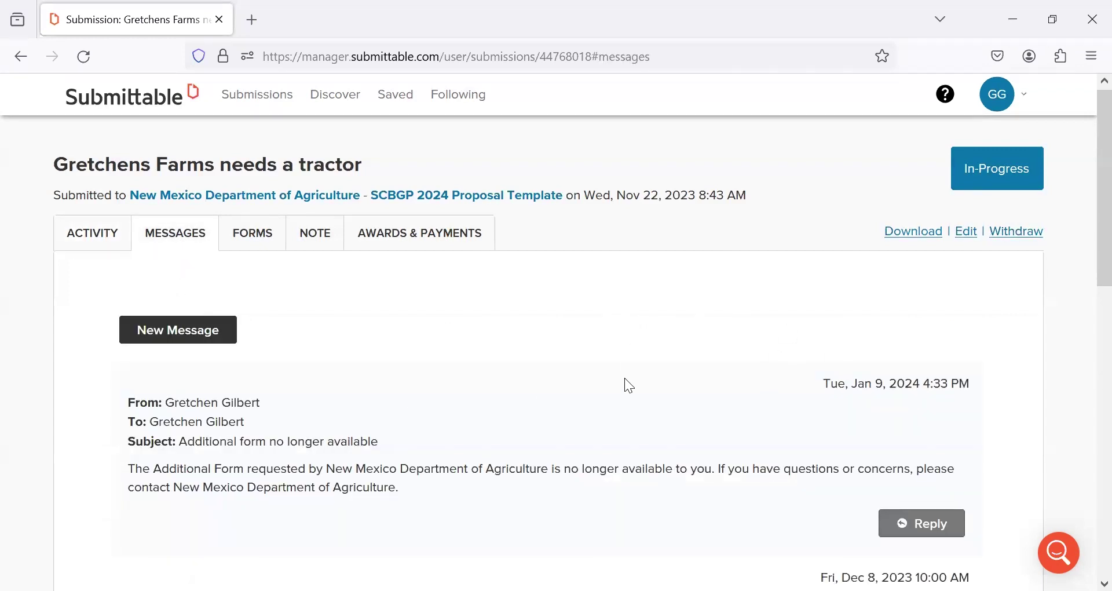
scroll(650, 433, down, 2)
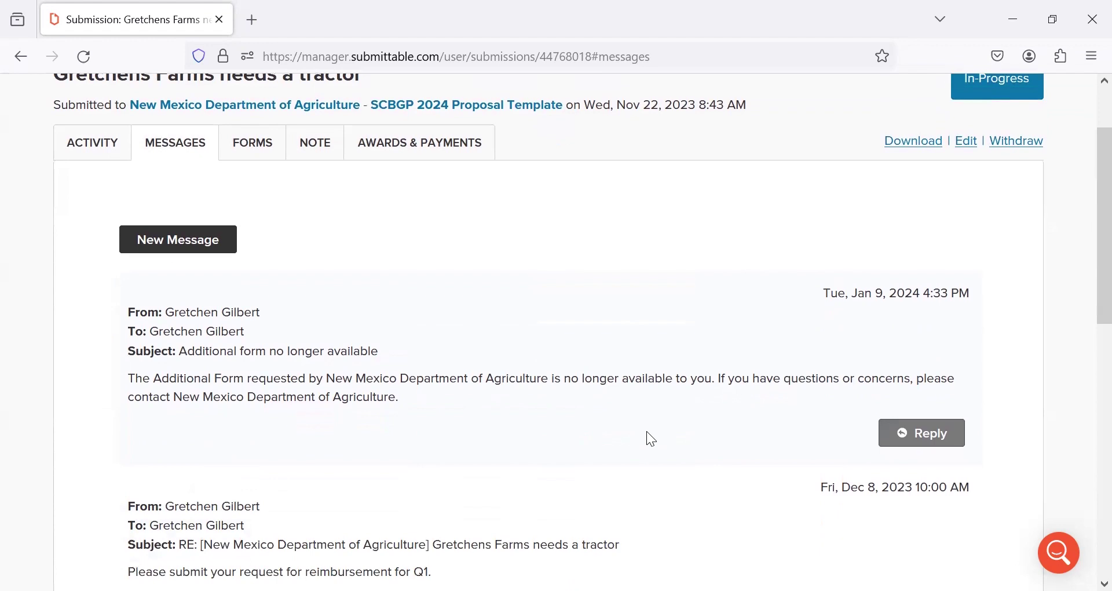
scroll(650, 430, down, 3)
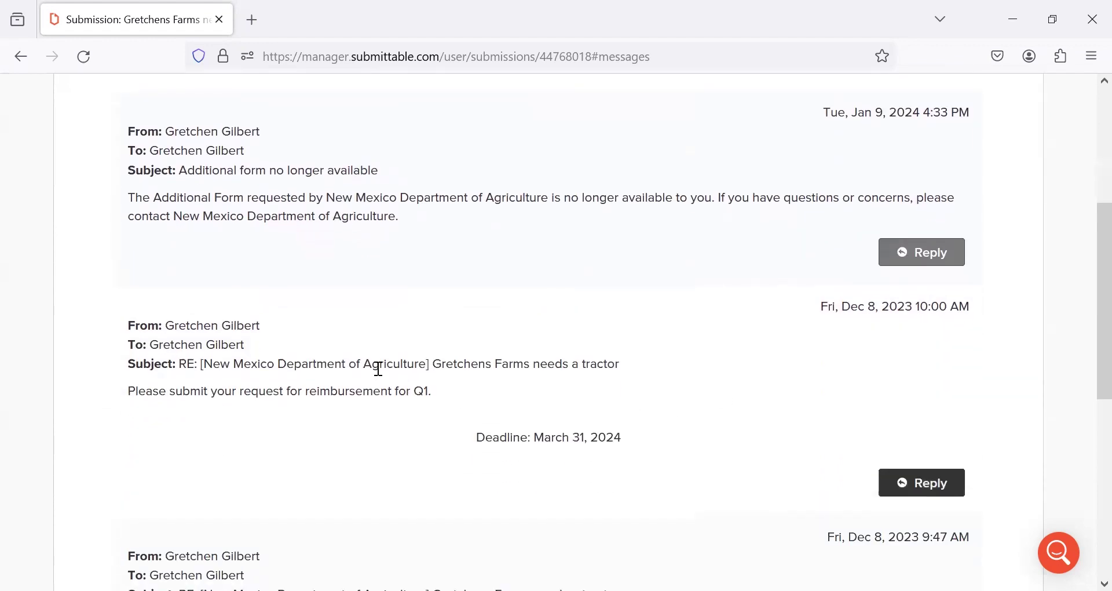
scroll(371, 374, down, 3)
Examine the reply form for the Q1 reimbursement request message, and cancel the reply
click(926, 303)
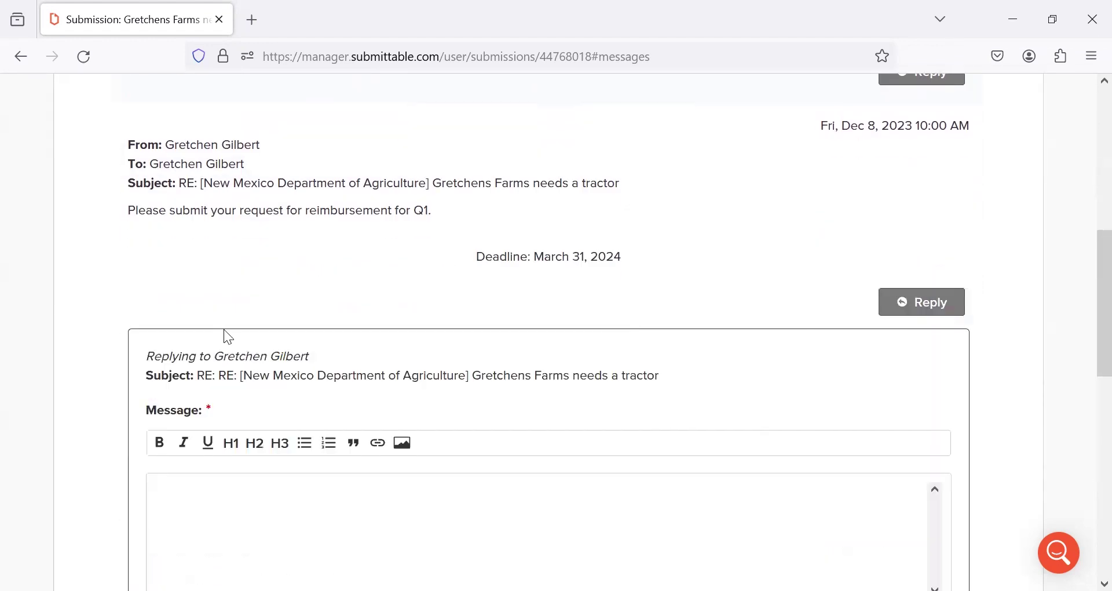
scroll(214, 385, down, 2)
scroll(889, 394, down, 2)
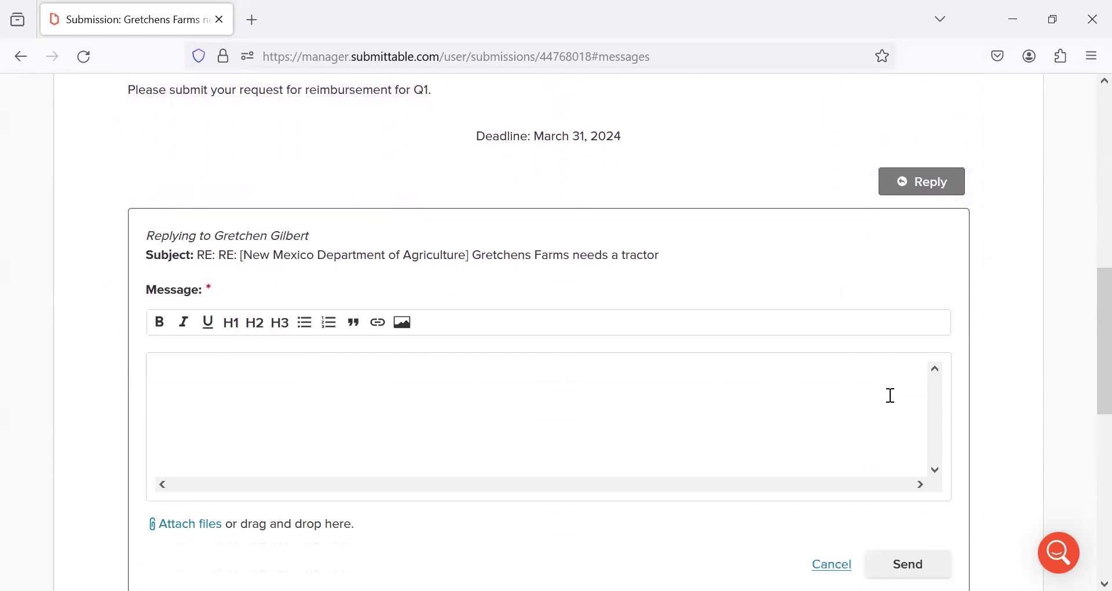
click(832, 507)
scroll(271, 294, up, 15)
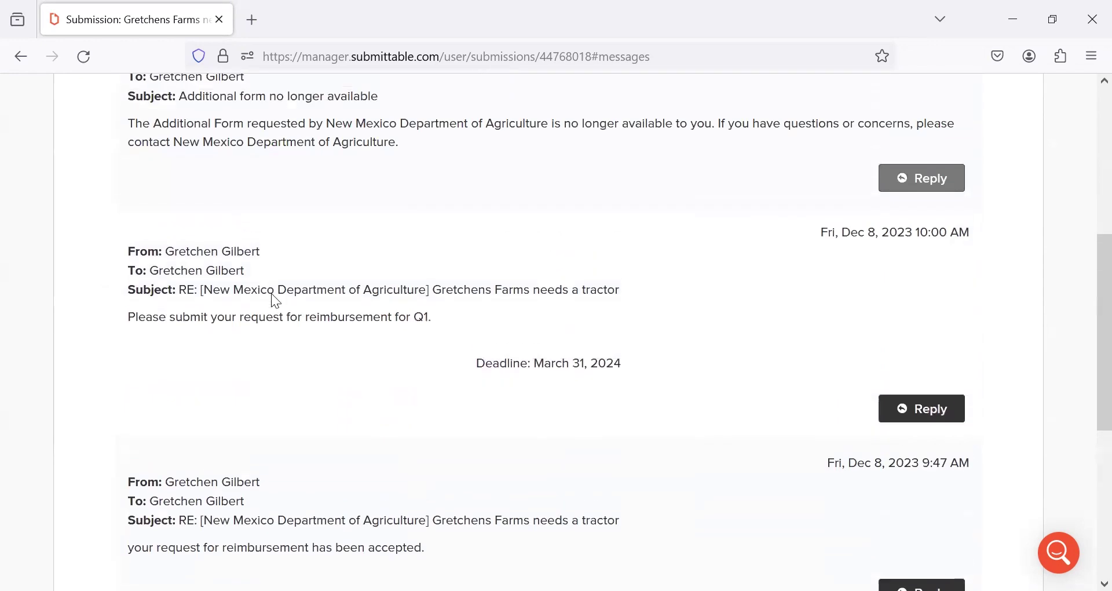
Examine the new message form addressed to New Mexico Department of Agriculture and its file attachment picker, cancelling the picker without choosing a file
click(194, 332)
scroll(777, 256, down, 4)
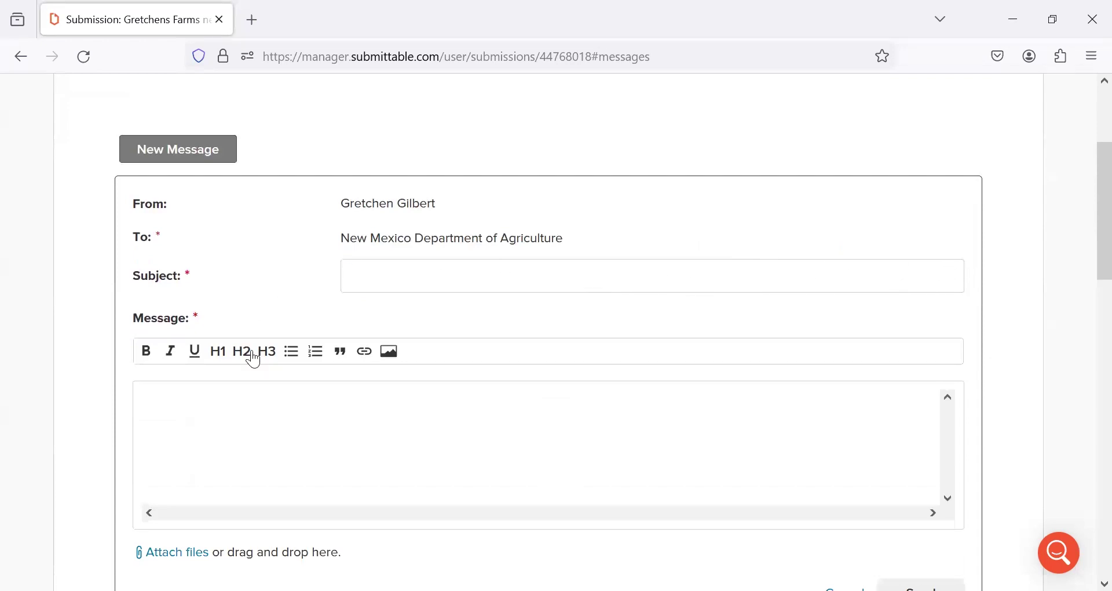
scroll(244, 414, down, 2)
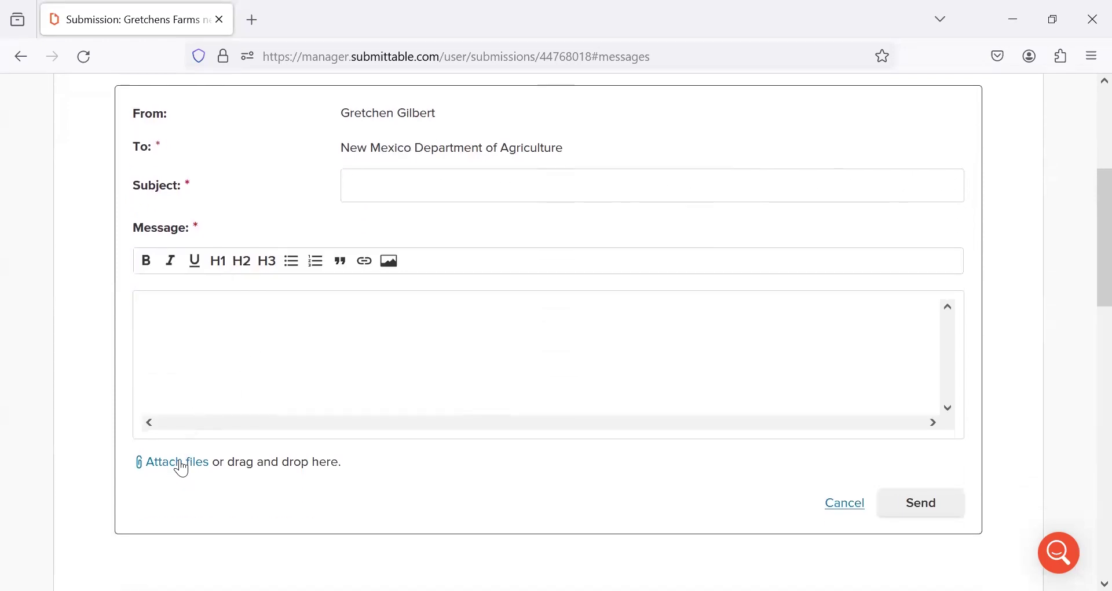
click(274, 439)
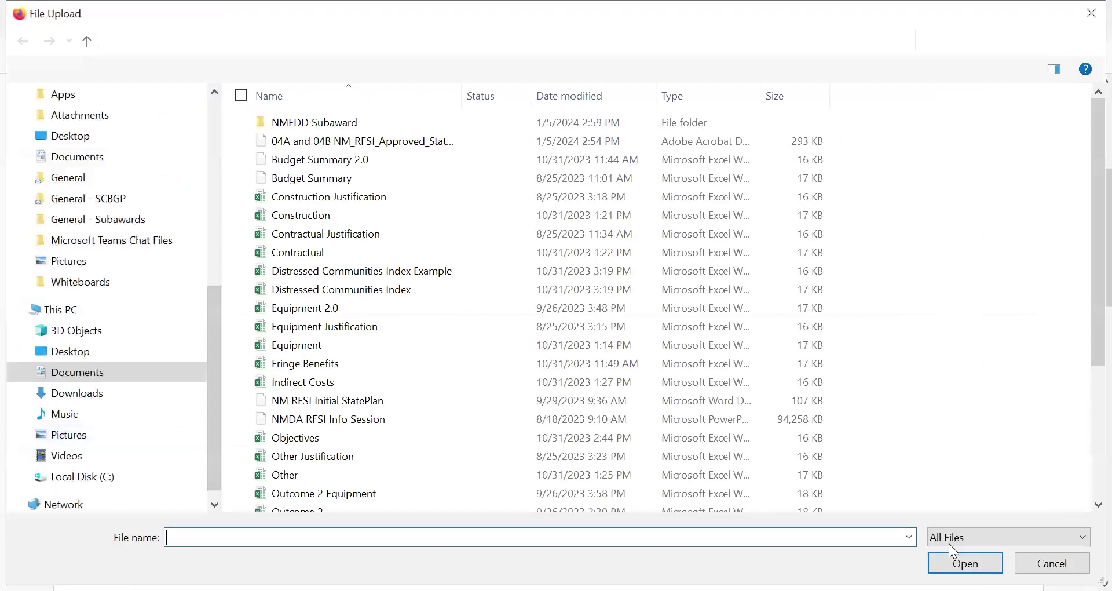
key(Escape)
scroll(811, 502, up, 4)
scroll(814, 502, up, 2)
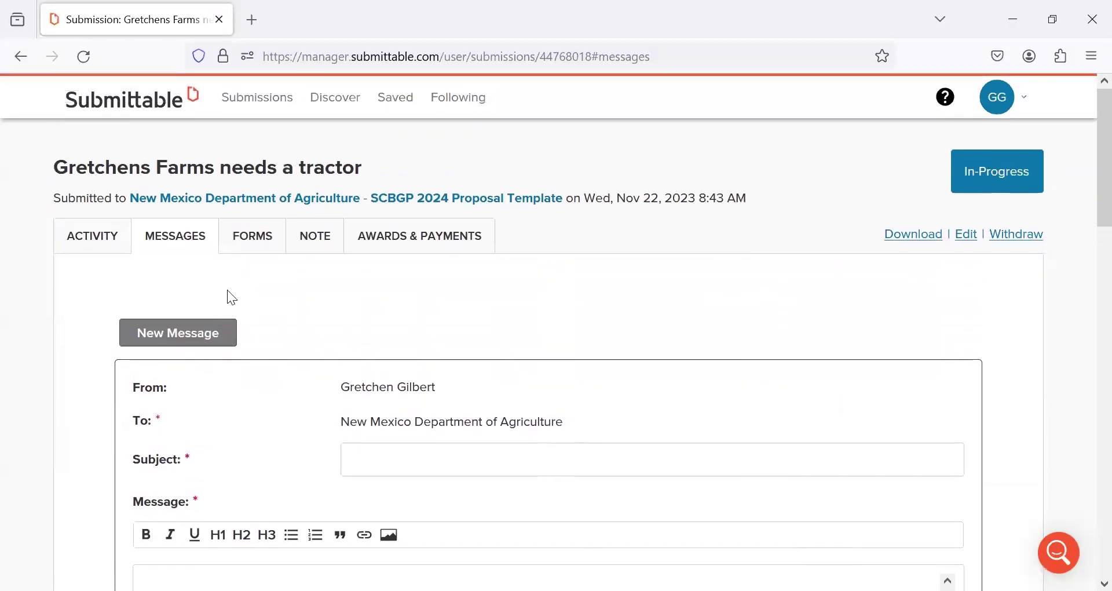
Review the submission's forms, expanding the submitted SCBGP 2024 Proposal Template to look through its answers and collapsing it again
click(259, 235)
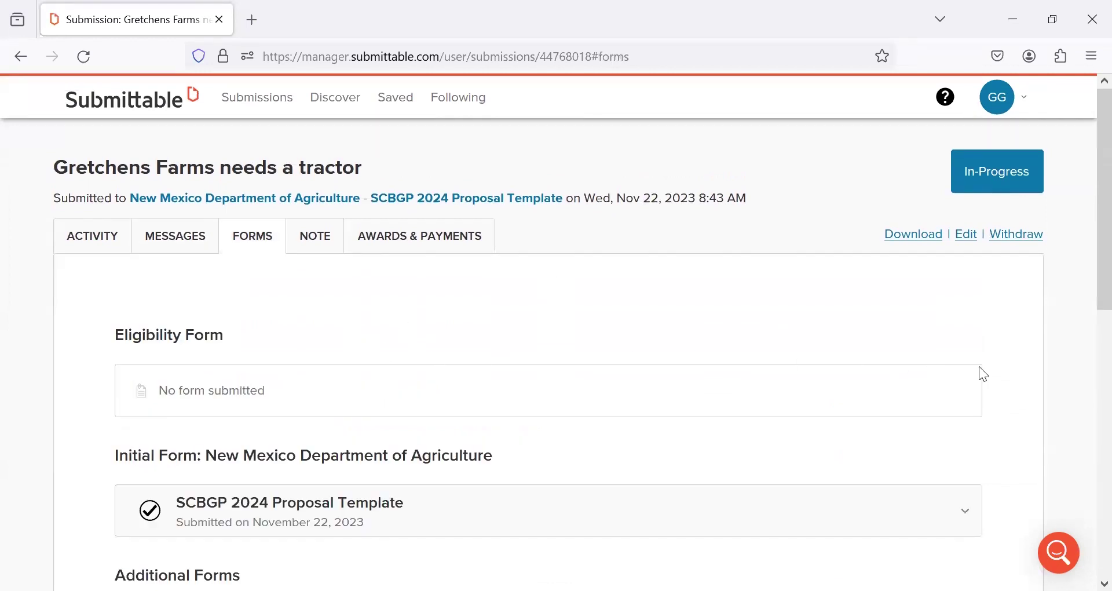
scroll(1035, 372, down, 3)
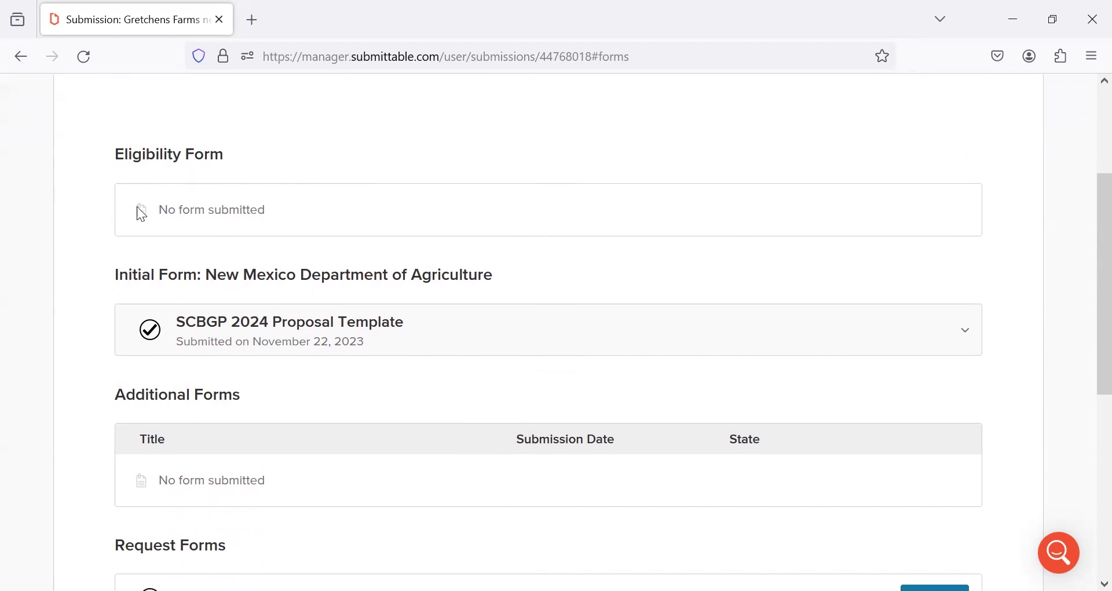
scroll(560, 247, down, 2)
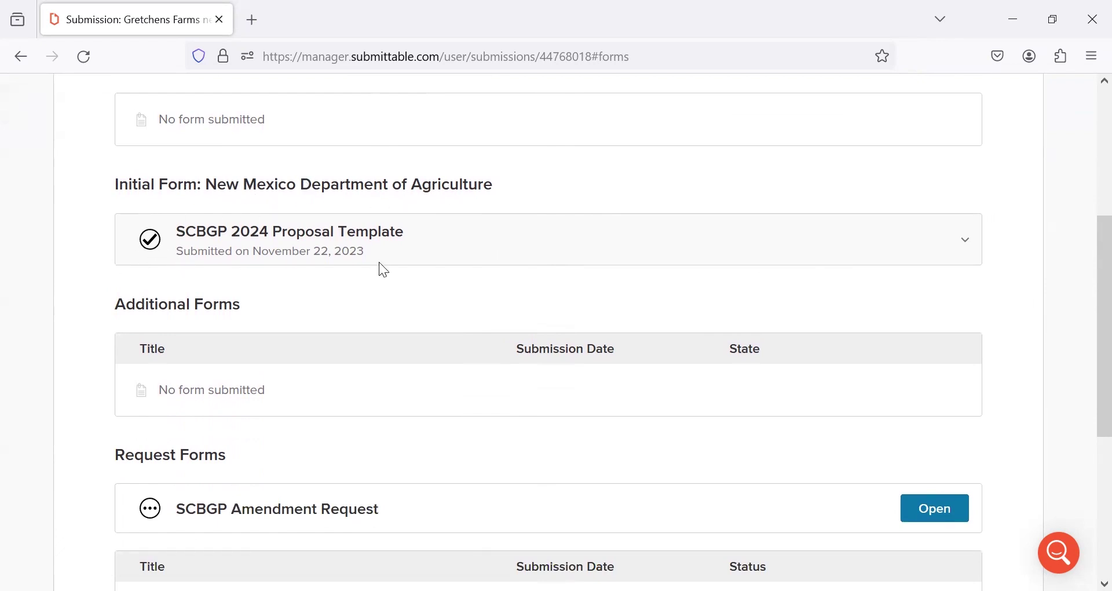
click(974, 251)
scroll(722, 414, down, 3)
scroll(724, 417, up, 4)
scroll(909, 382, down, 8)
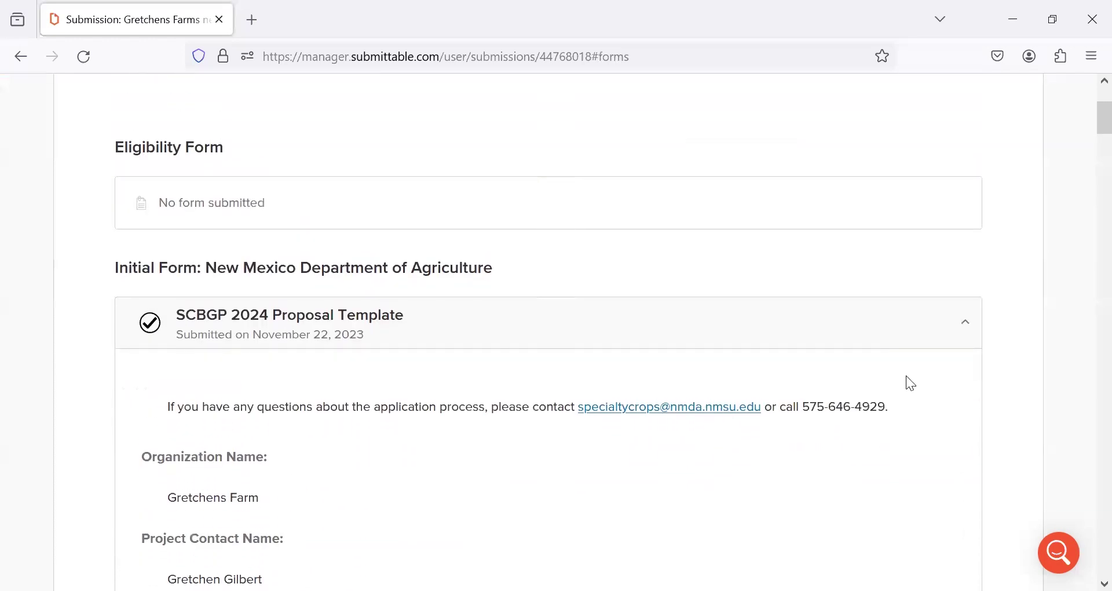
scroll(906, 375, up, 6)
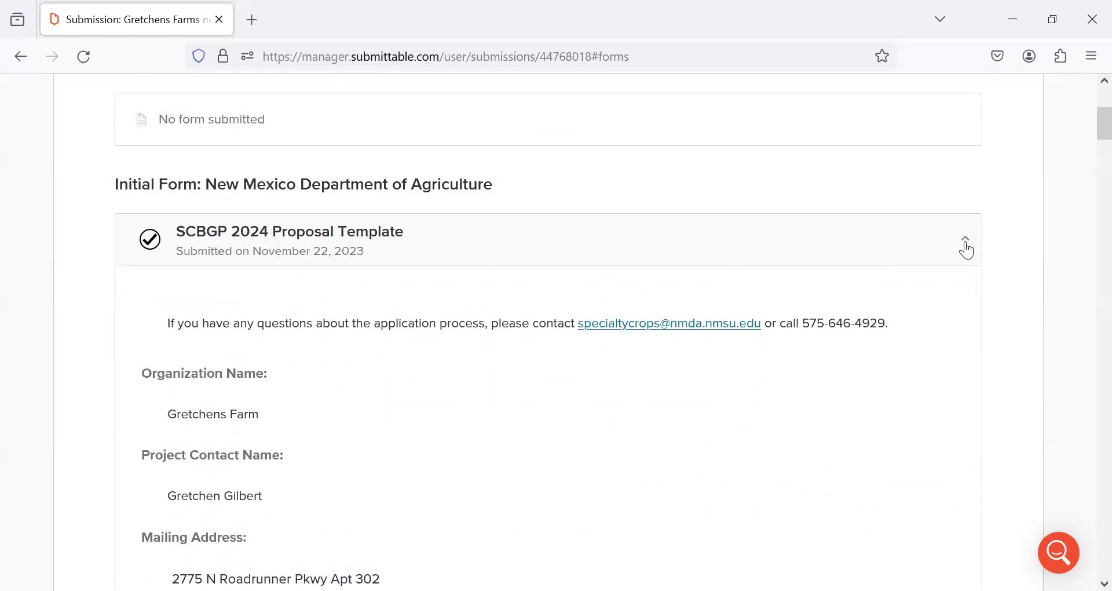
click(969, 249)
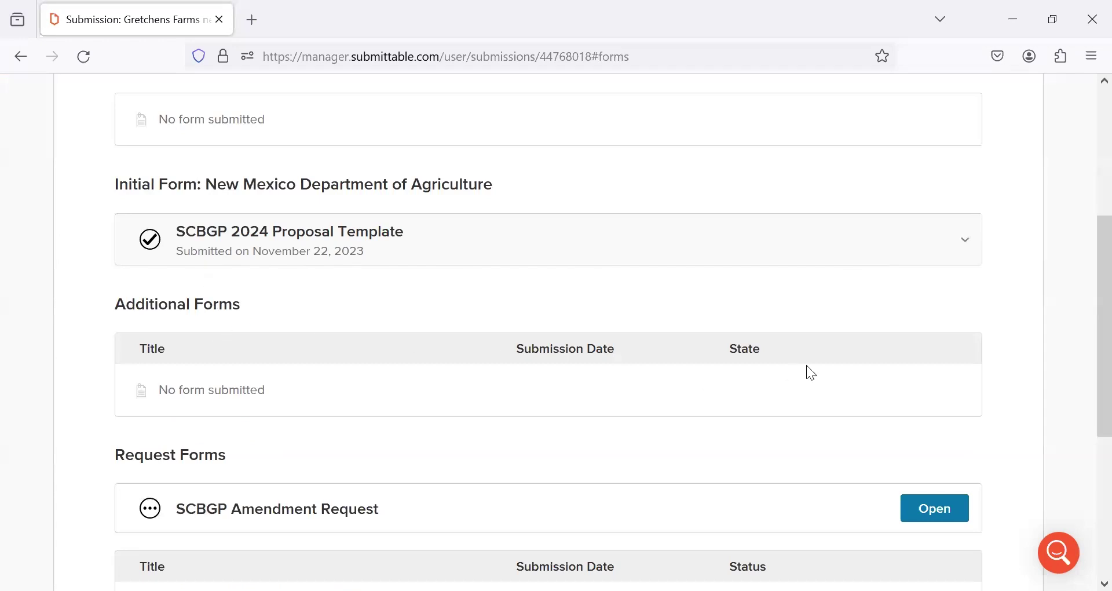
Examine the additional forms and request forms sections, including the amendment and reimbursement requests with their submission dates and statuses
scroll(234, 340, down, 3)
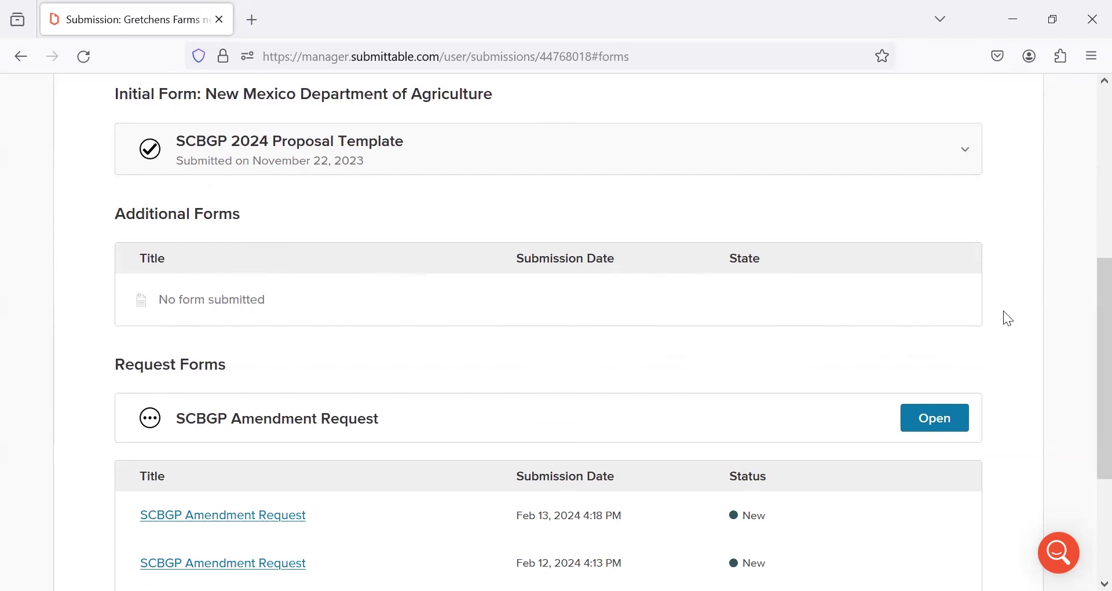
scroll(1039, 310, down, 6)
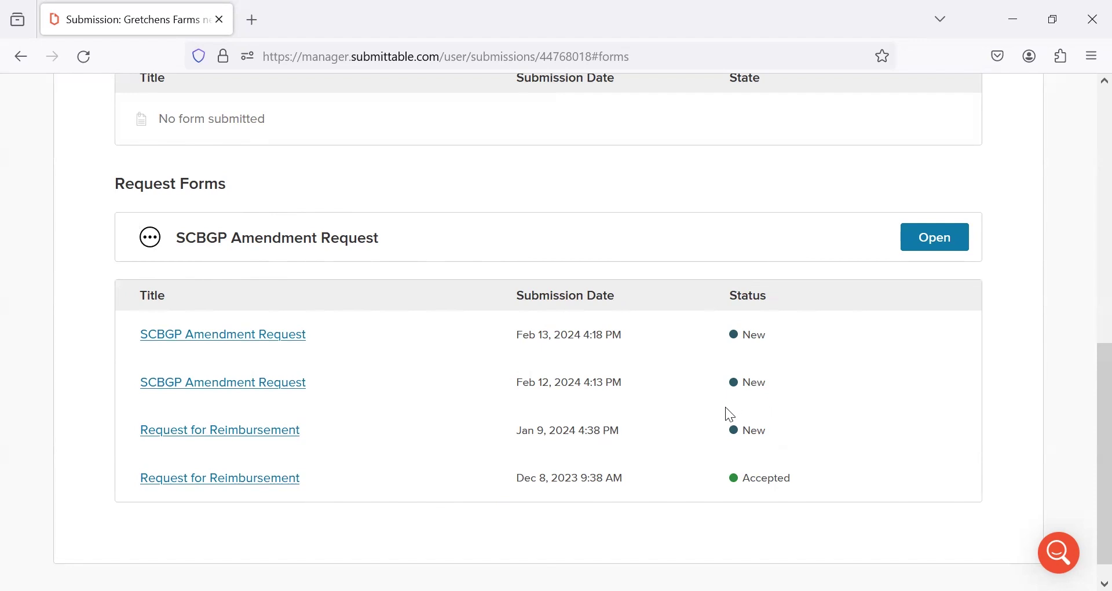
scroll(725, 408, up, 10)
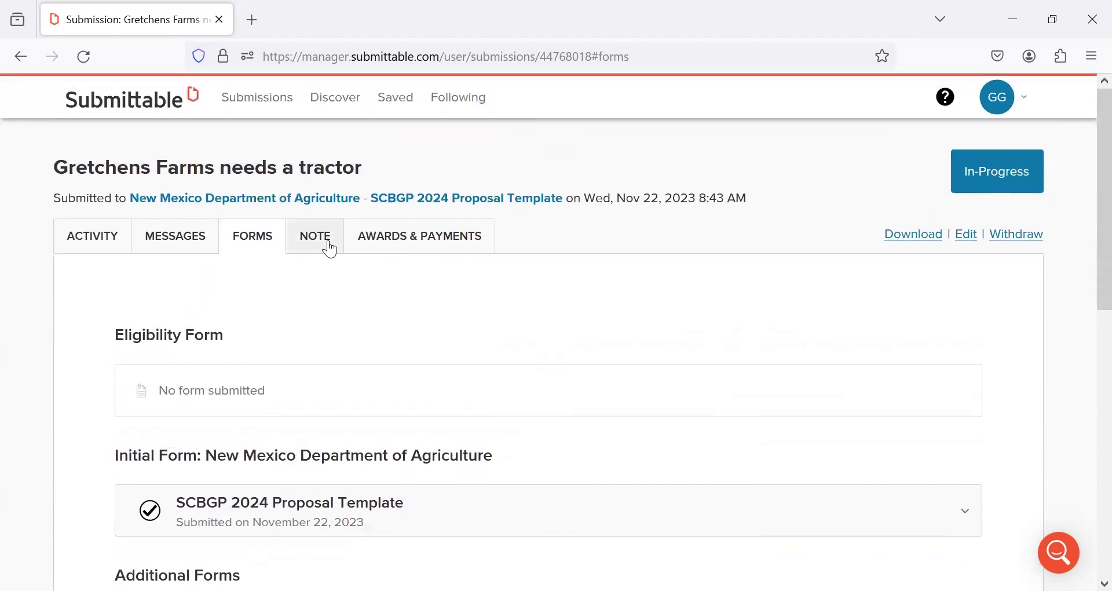
View the submission's blank note editor without saving a note, and check its awards and payments information
click(325, 245)
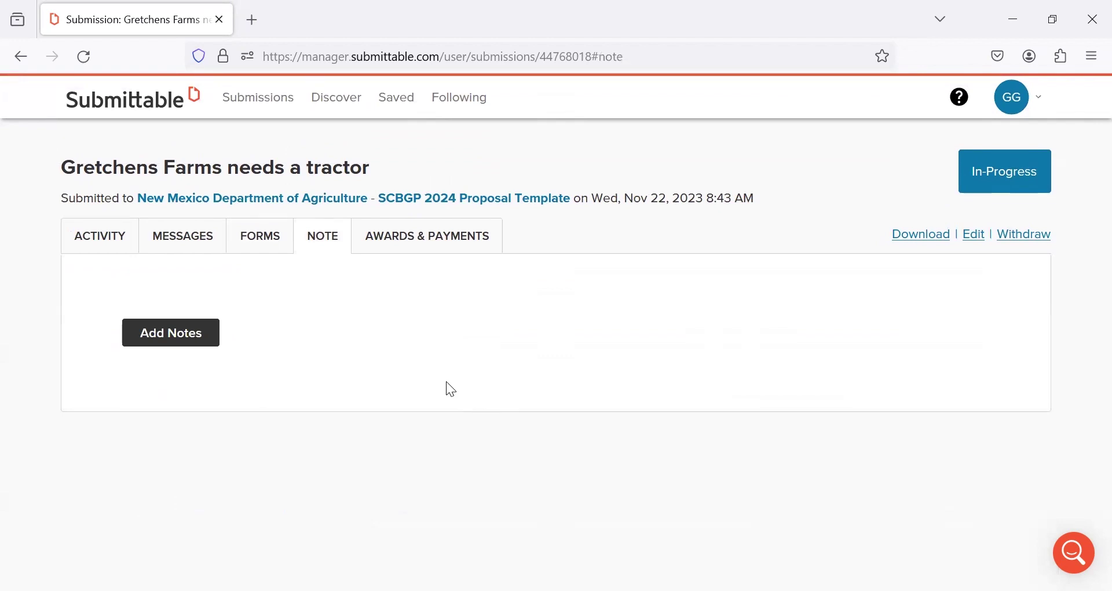
click(182, 339)
scroll(1016, 387, down, 3)
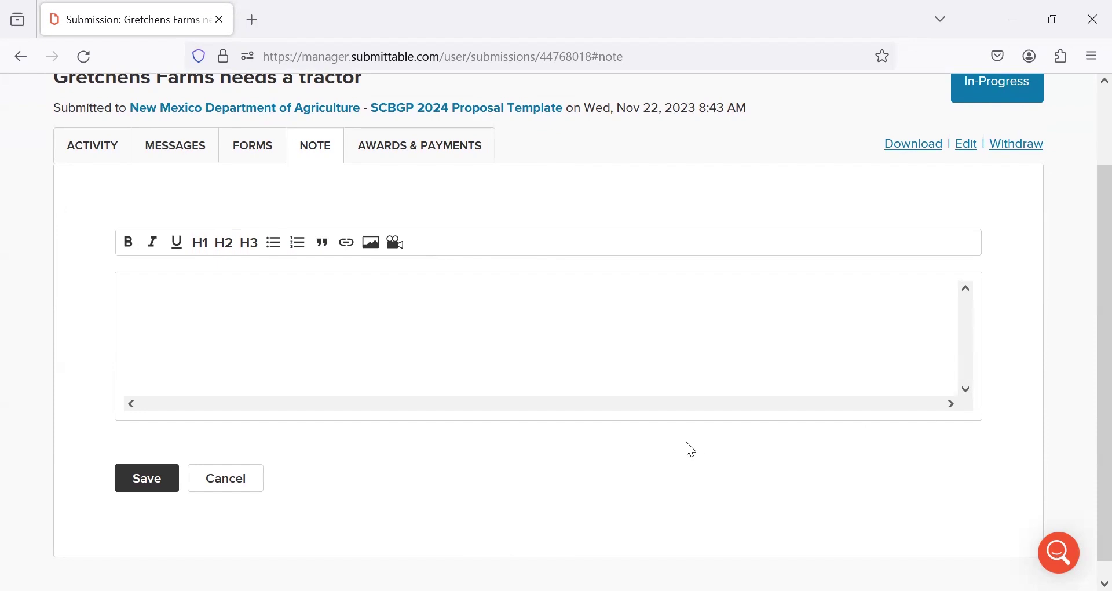
click(419, 152)
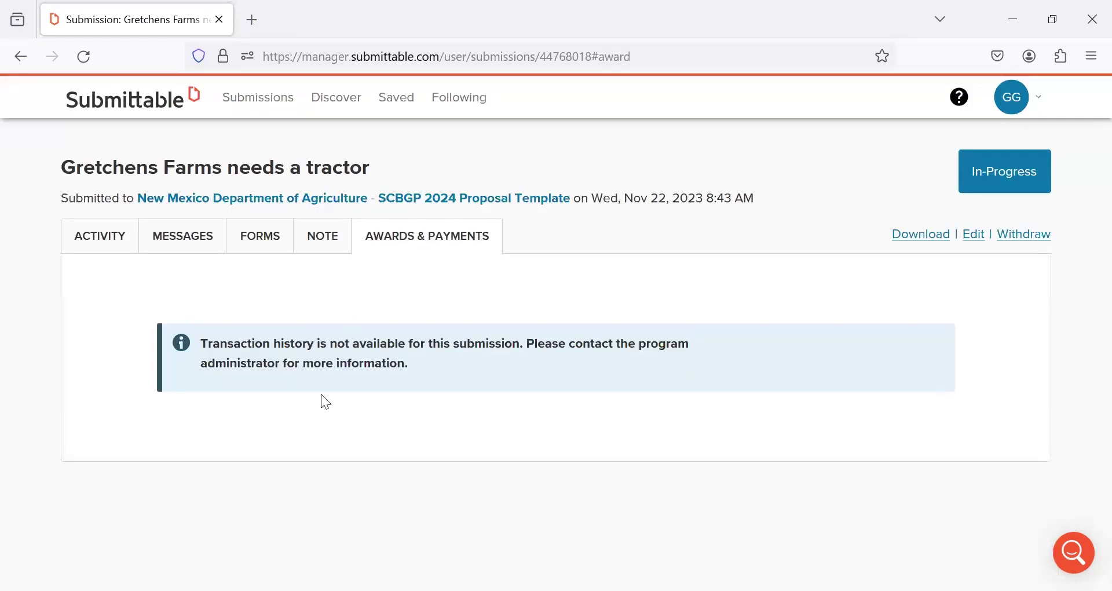